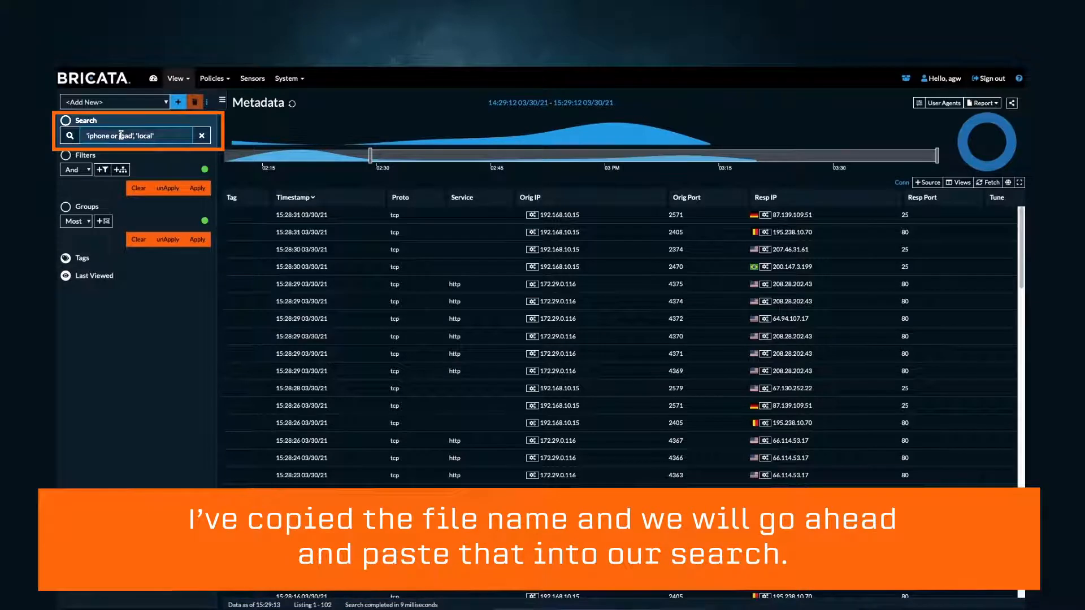
- Search the metadata for the file name 1566842915.gz
key(ctrl+a)
text(1566842915.gz)
key(Return)
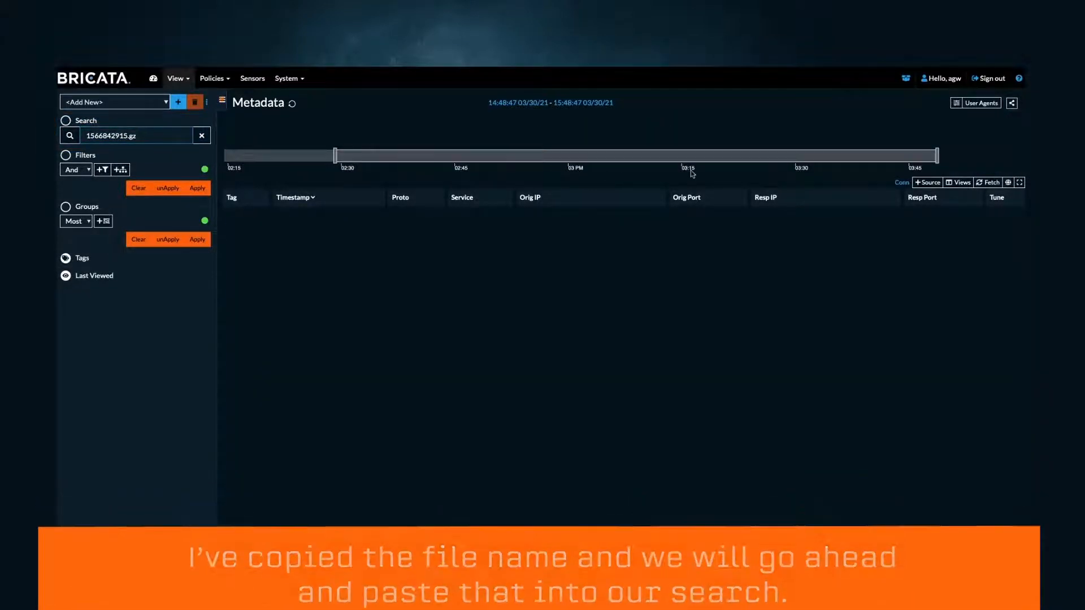
- Load the saved Files view for the metadata search results
click(959, 183)
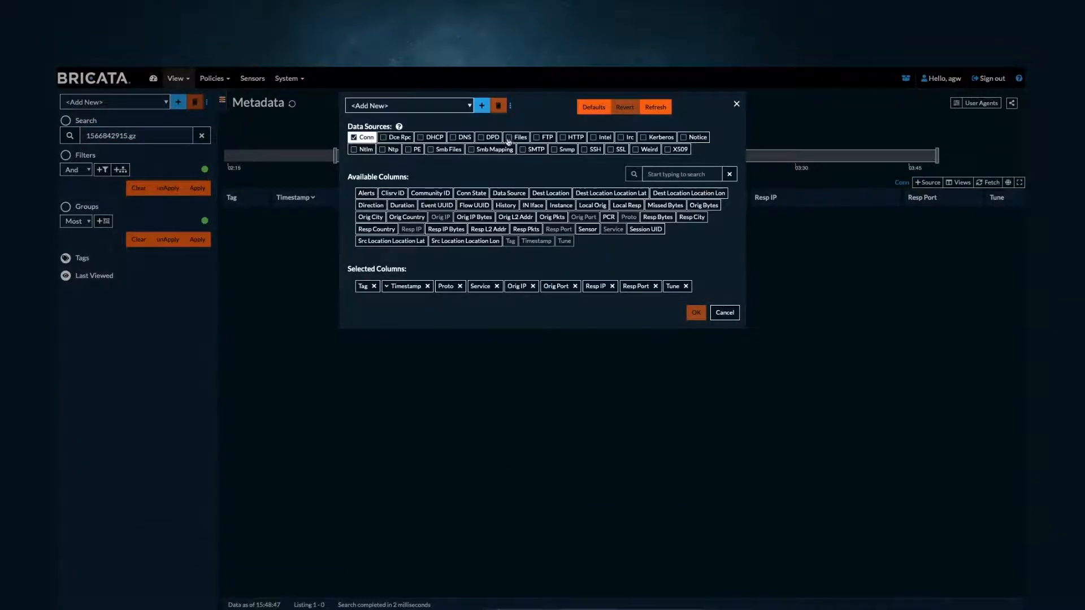
click(468, 106)
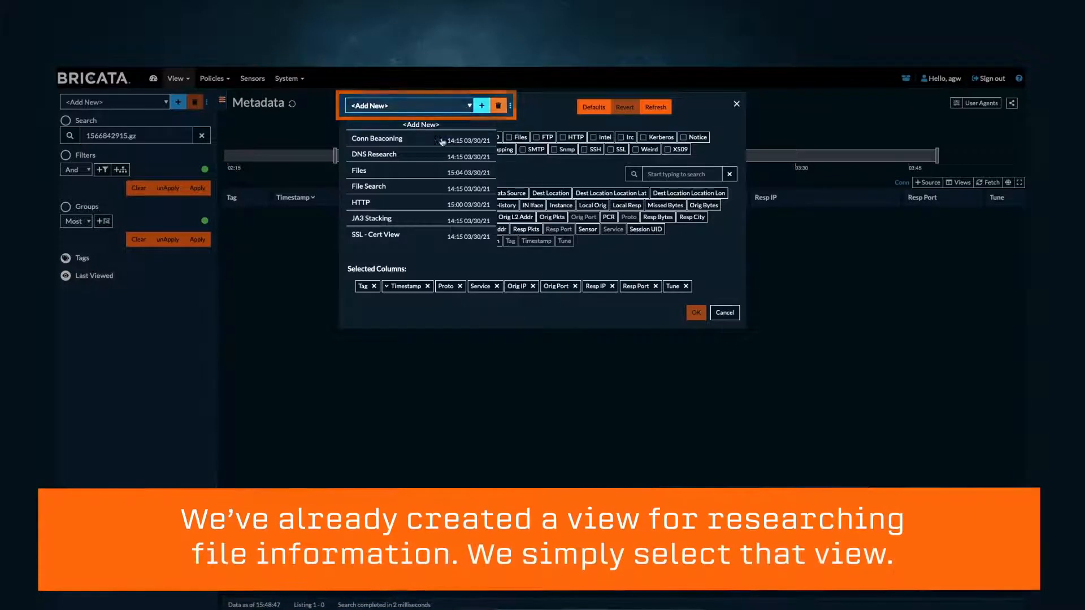
click(432, 171)
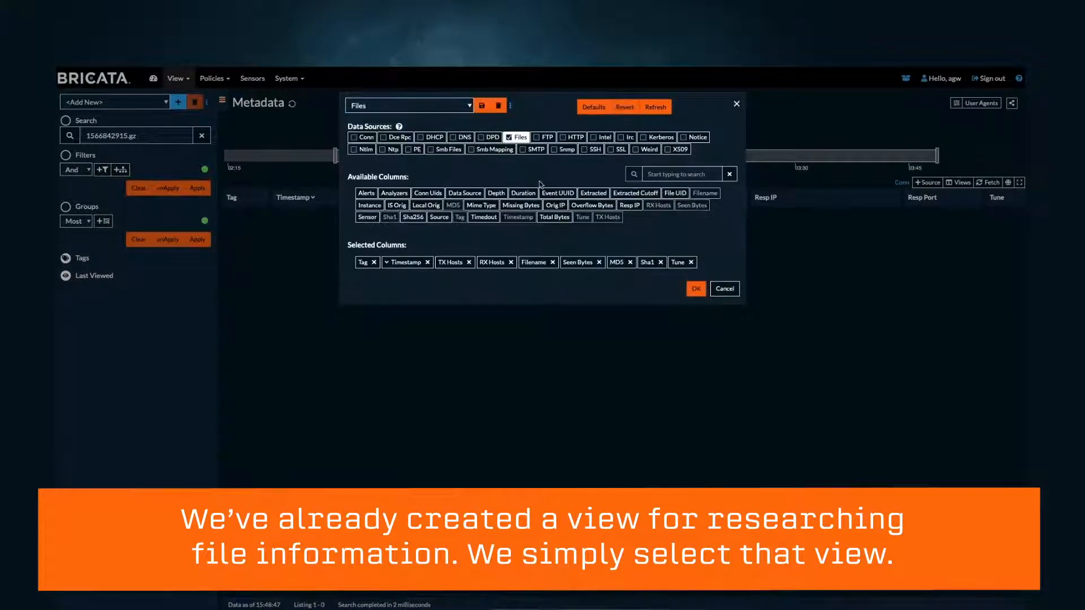
click(695, 291)
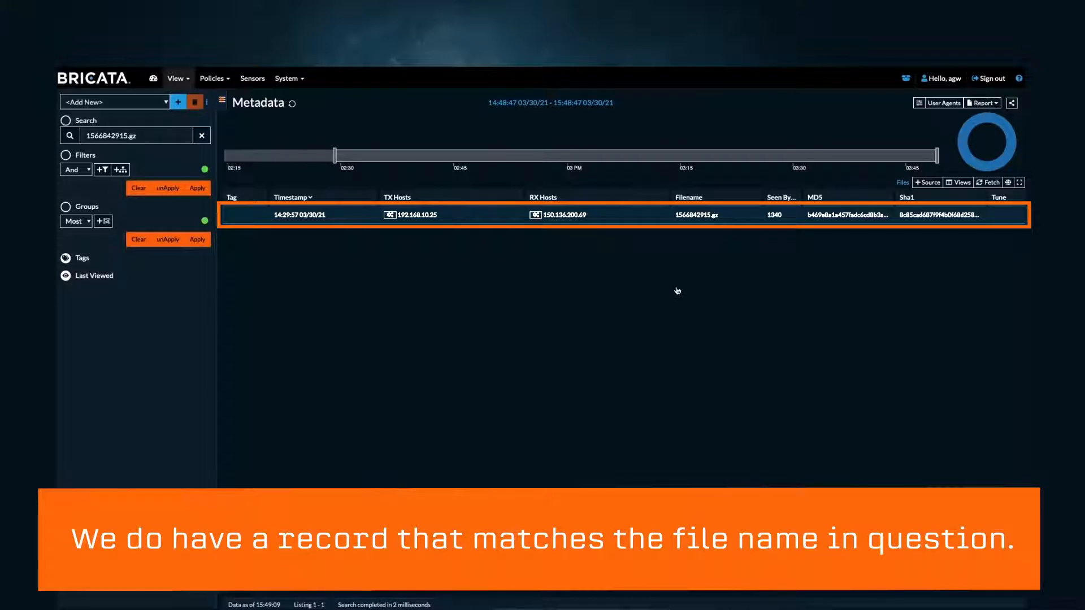
- Open the details of the 1566842915.gz record and review its file, HTTP and connection metadata
click(651, 219)
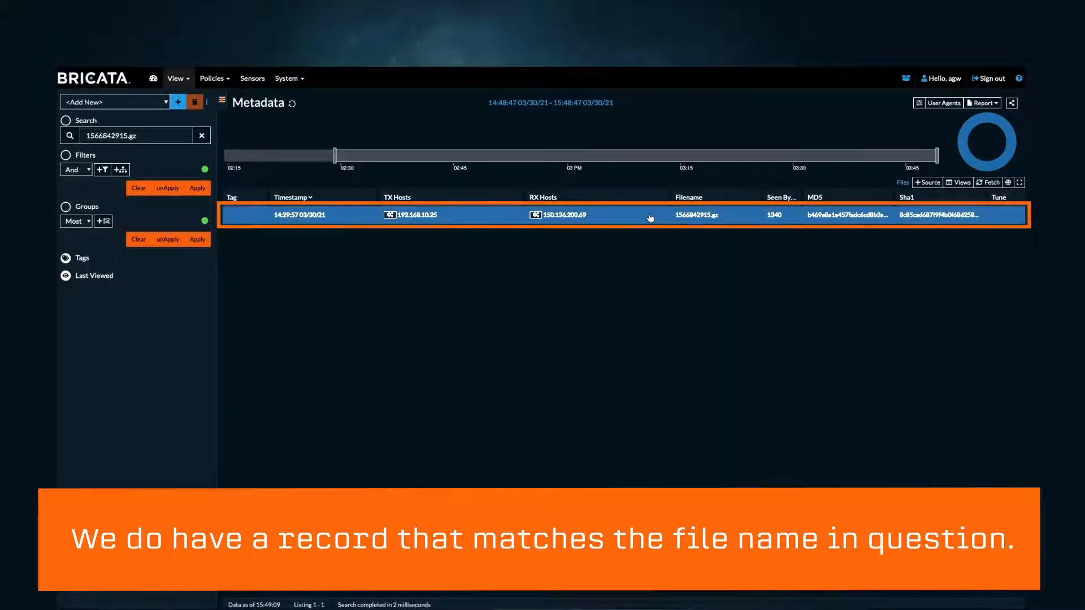
double_click(650, 218)
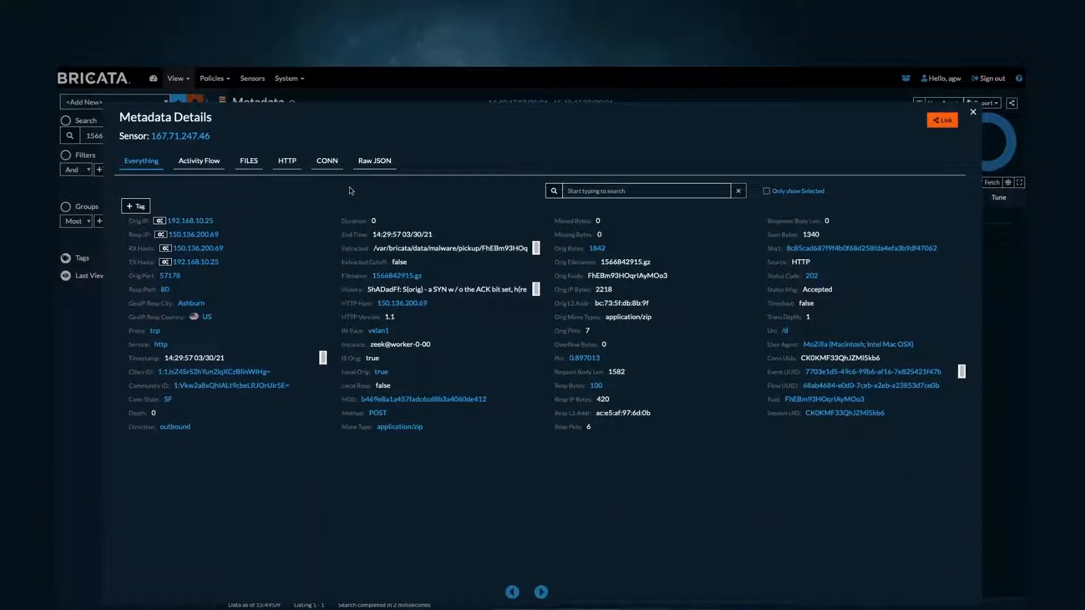
click(249, 165)
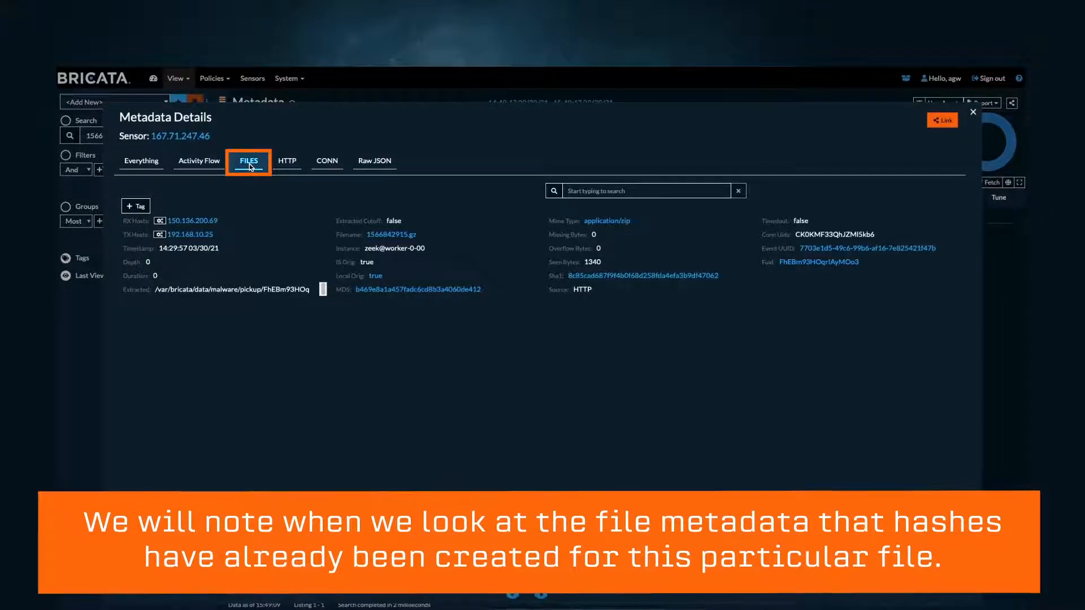
click(287, 164)
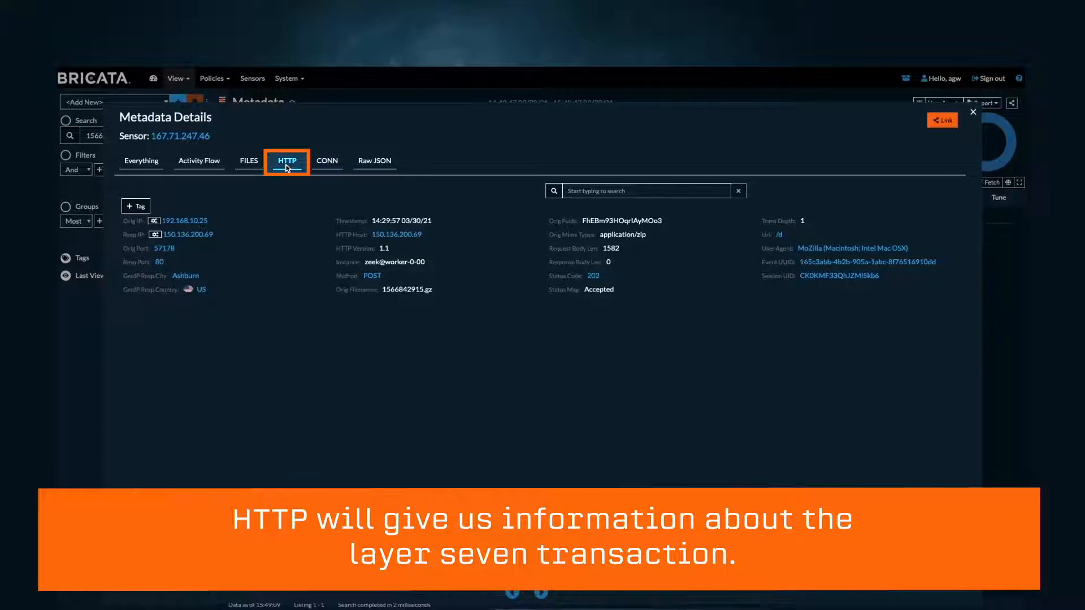
click(323, 164)
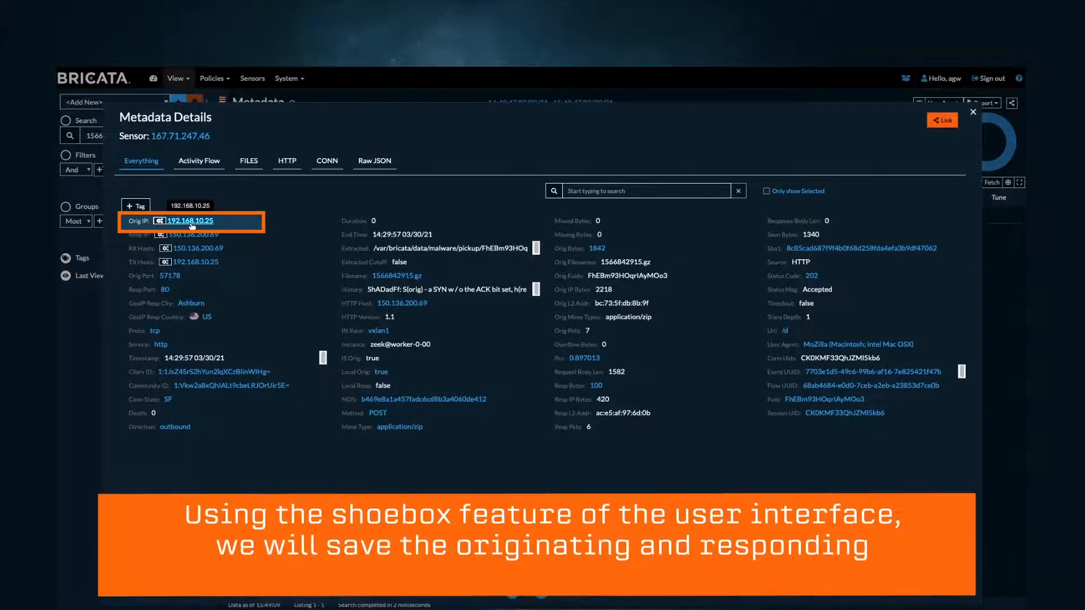
- Add the record's Orig IP 192.168.10.25 and Resp IP 150.136.200.69 to the shoebox
click(191, 221)
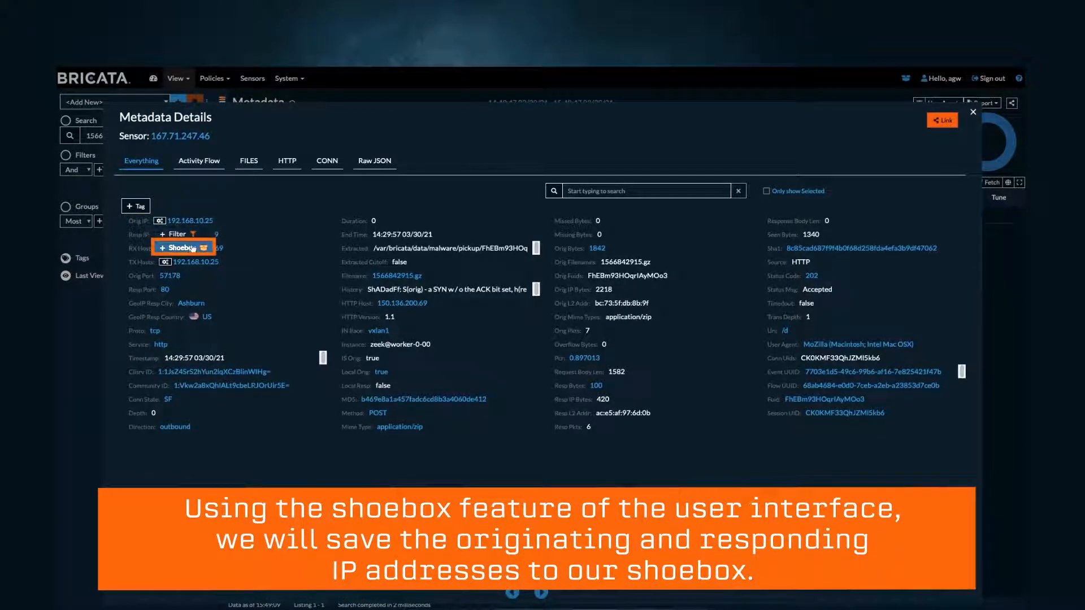
click(179, 248)
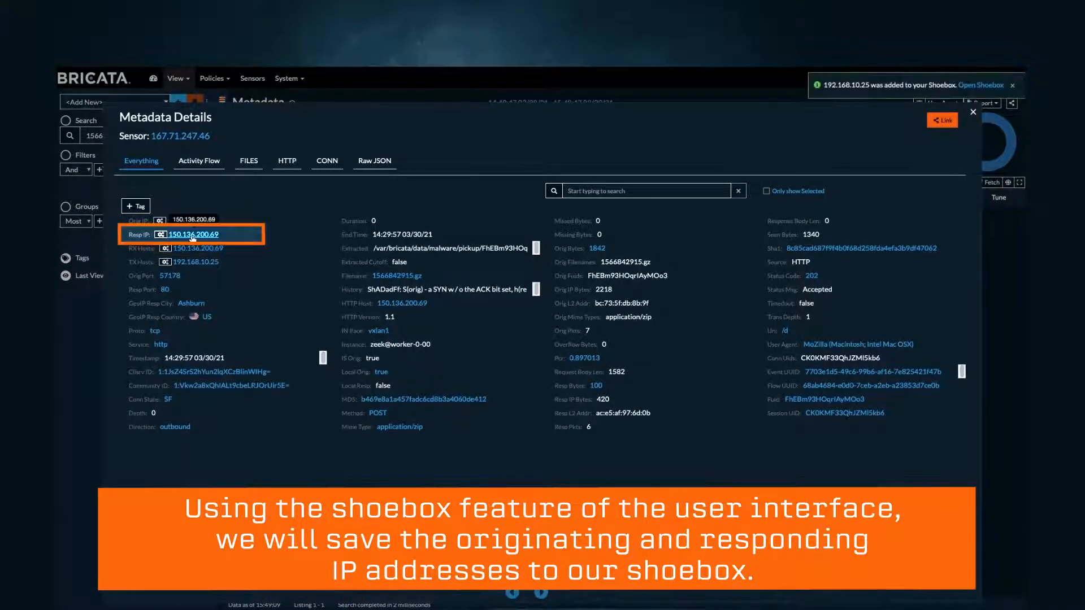
click(193, 236)
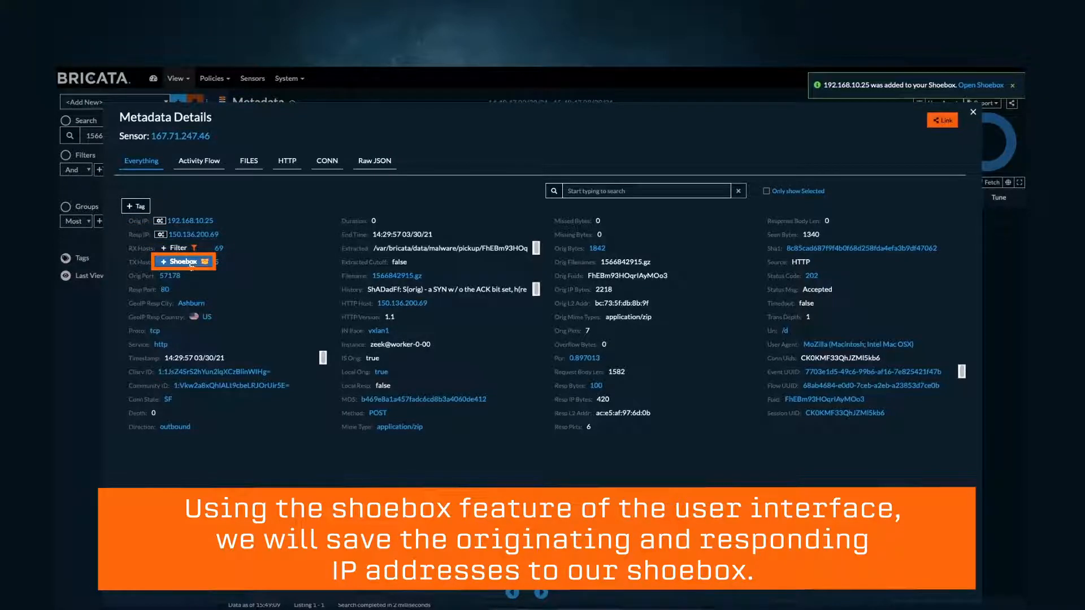
click(191, 262)
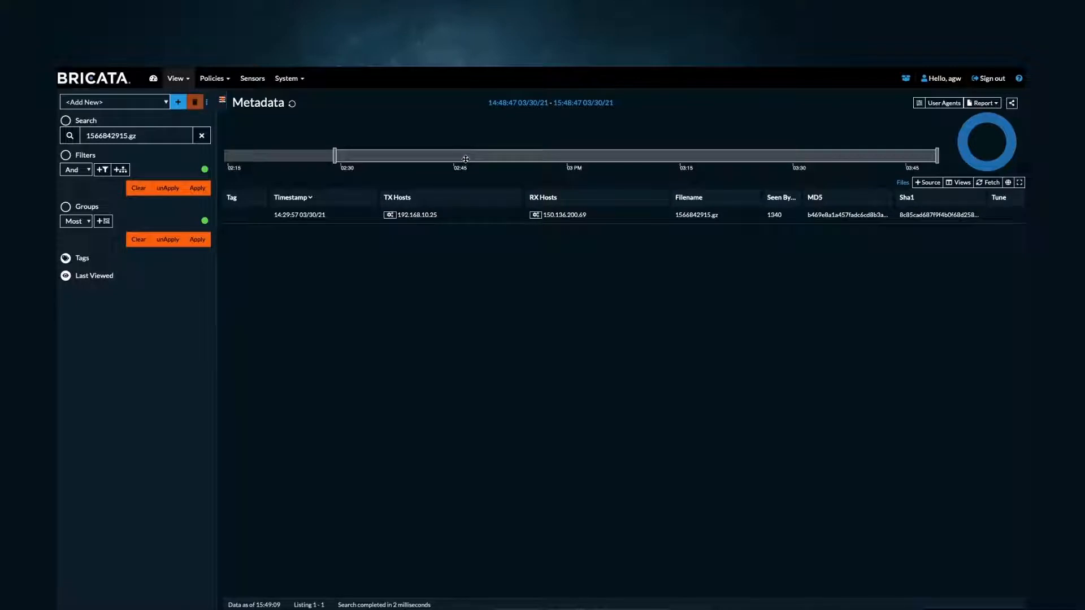
- Reset the metadata view and apply a filter on the Orig IP 192.168.10.25 saved in the shoebox
click(292, 105)
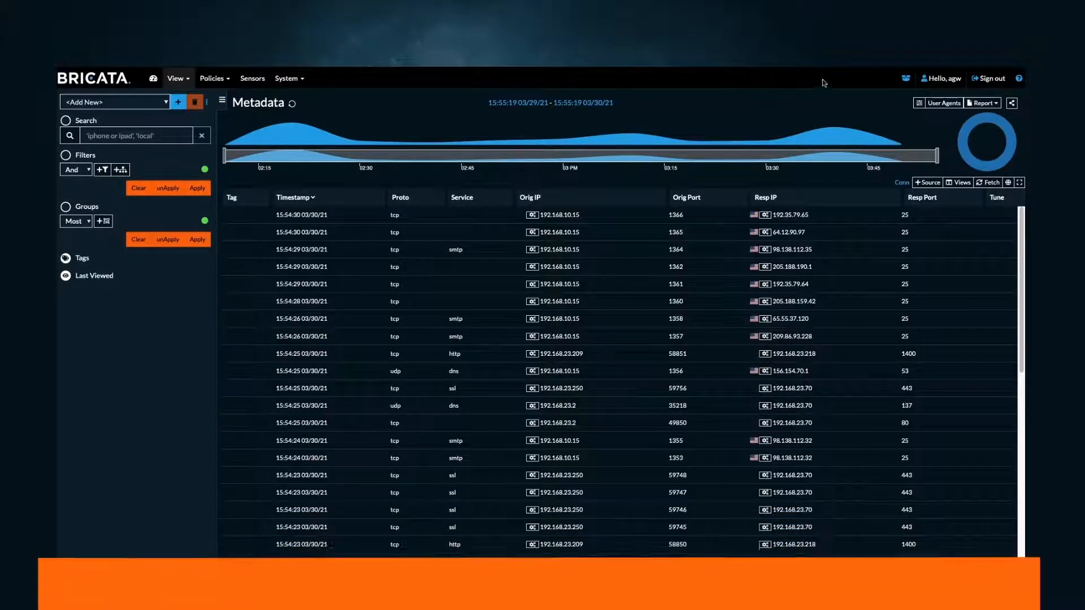
click(902, 80)
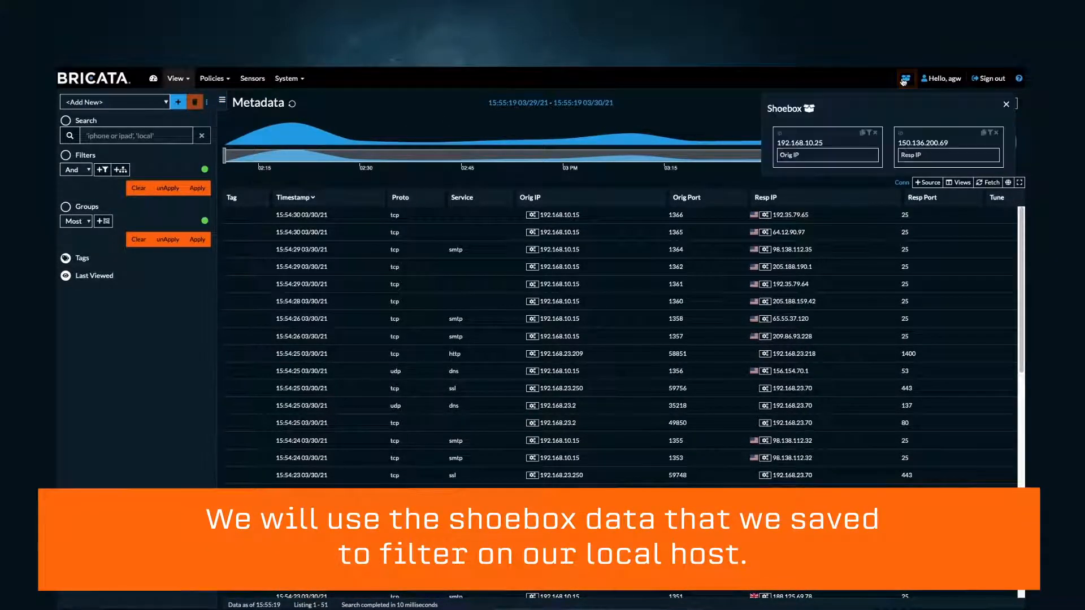
click(869, 134)
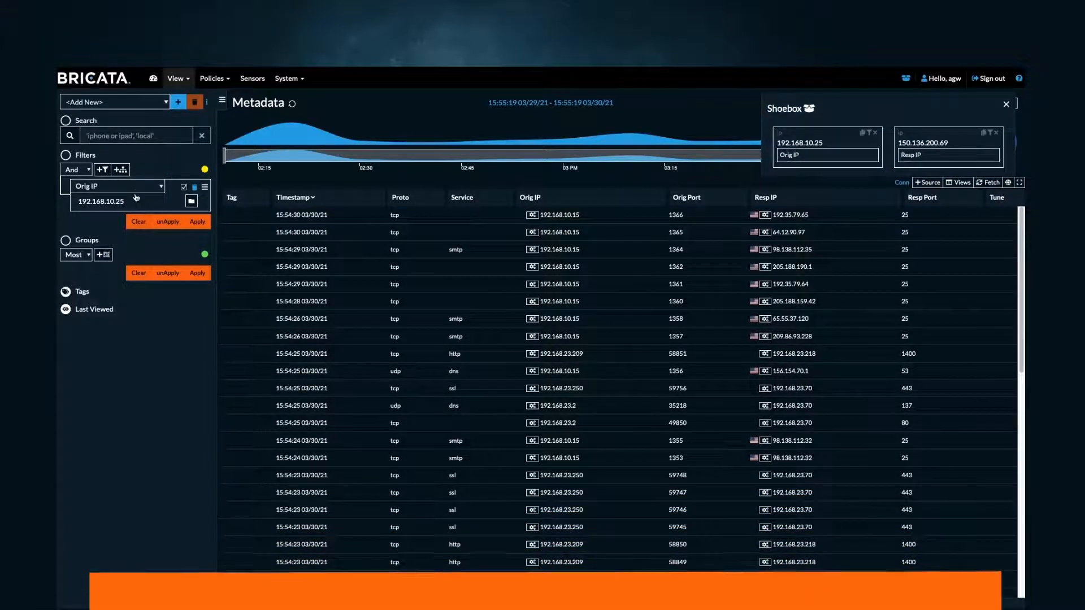
click(197, 222)
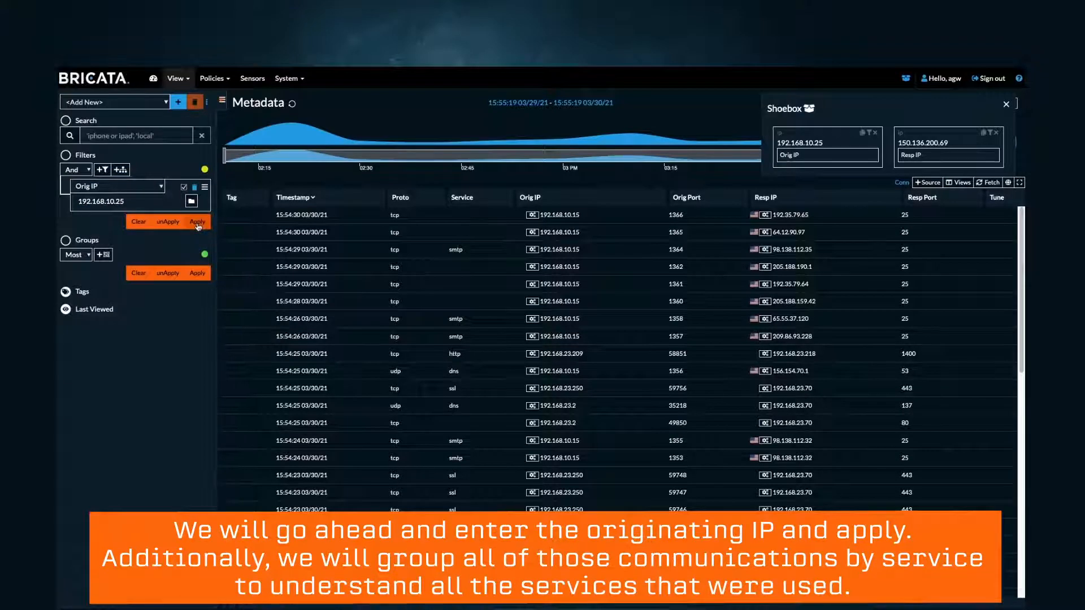
- Group the filtered connections by Service and show the events of the dns group
click(103, 254)
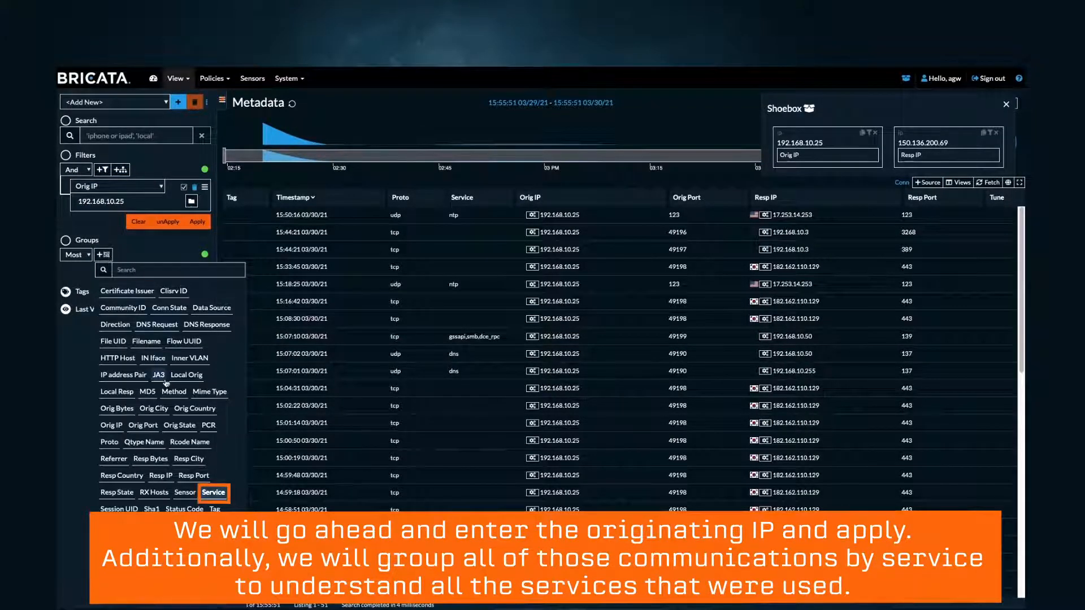
click(212, 491)
click(197, 290)
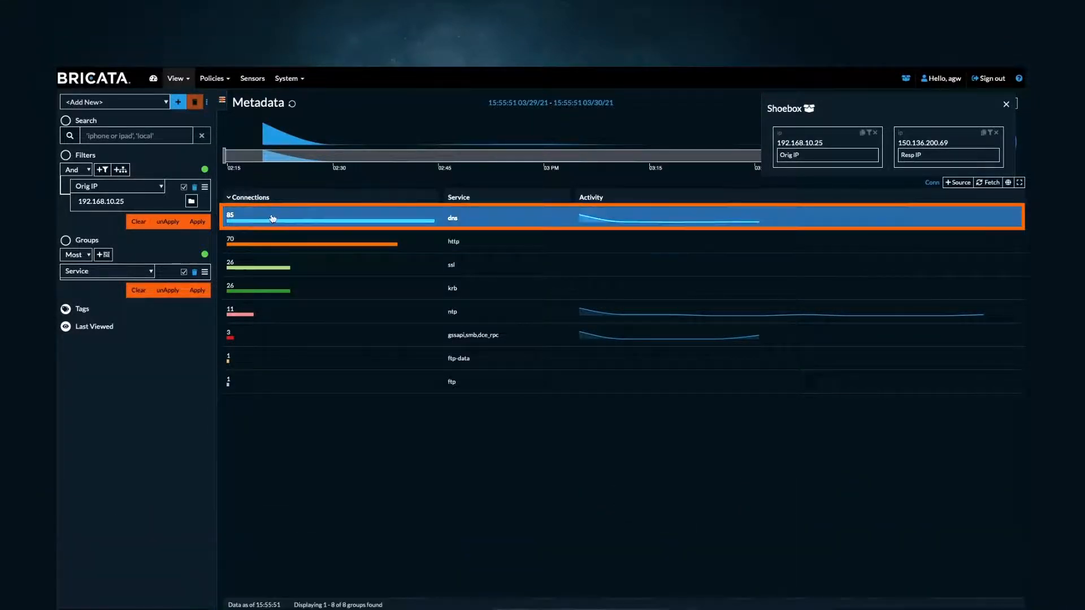
click(276, 219)
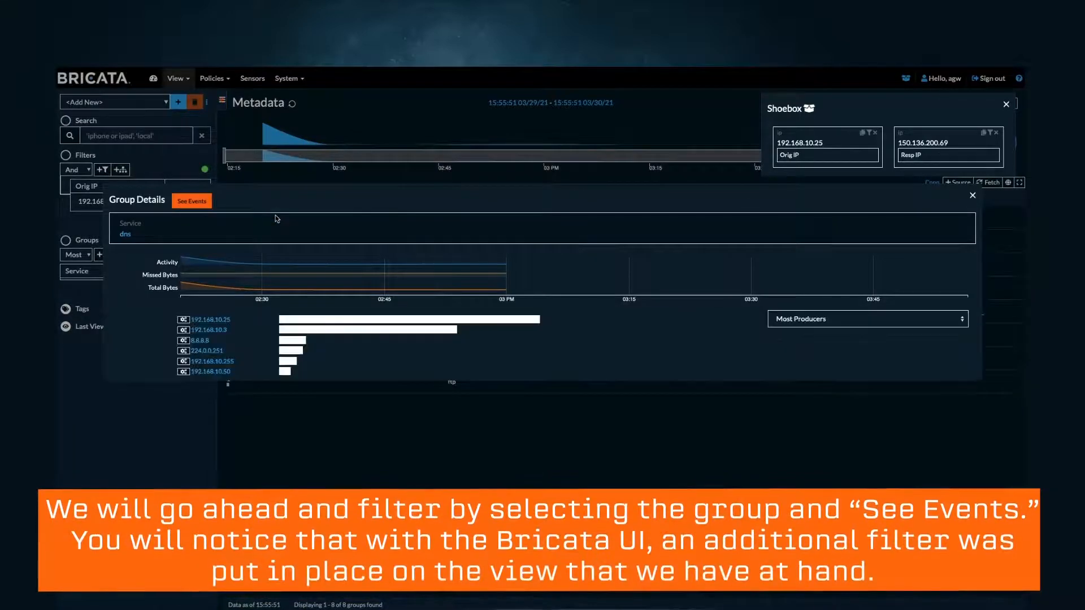
click(198, 202)
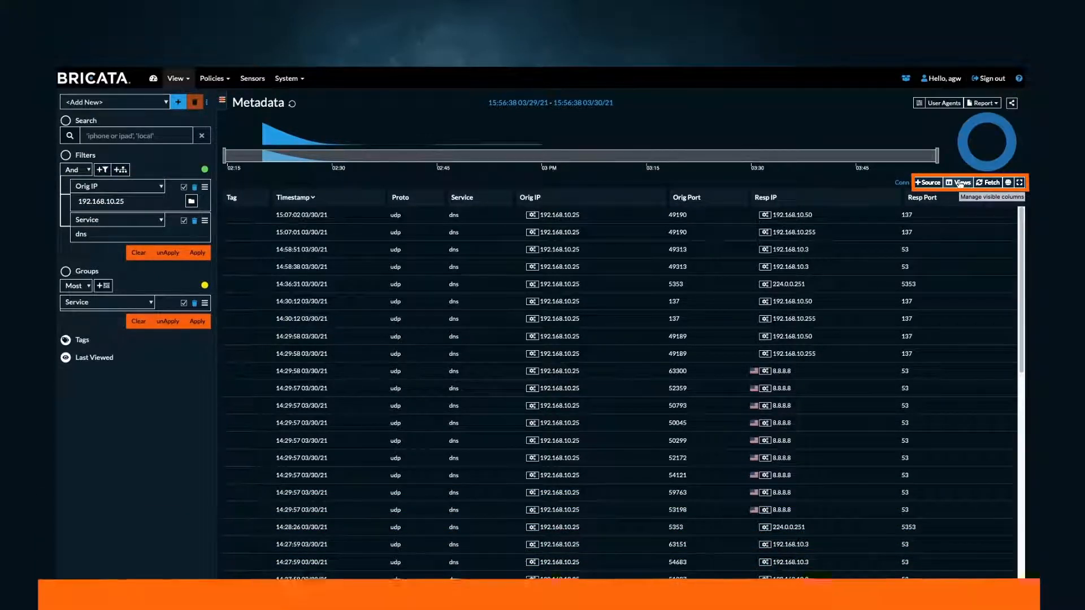
- Load the saved DNS Research view and reapply the filters with the Service filter disabled
click(960, 183)
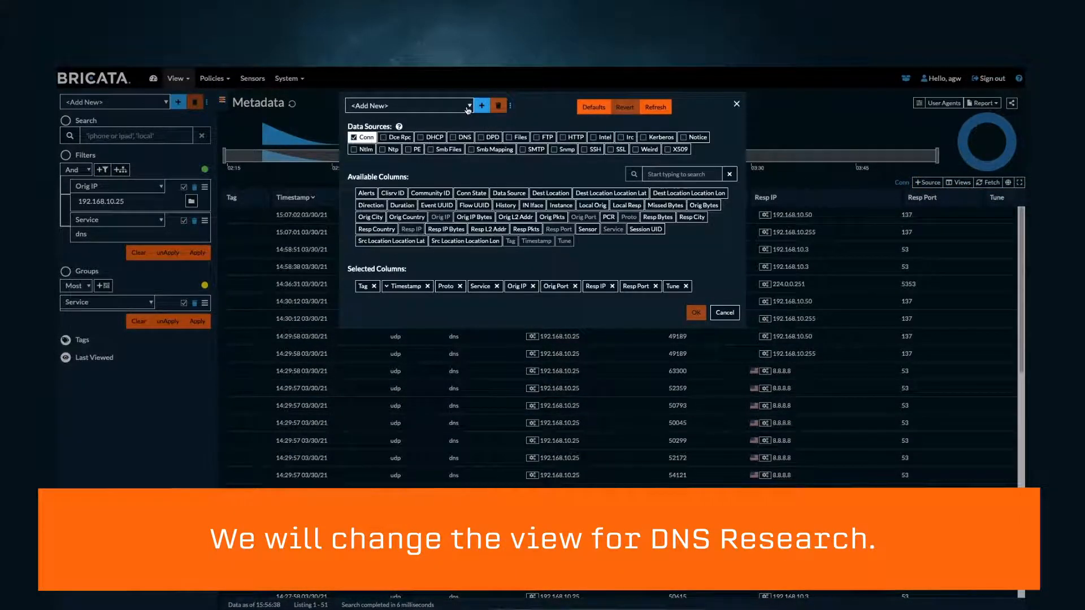
click(468, 107)
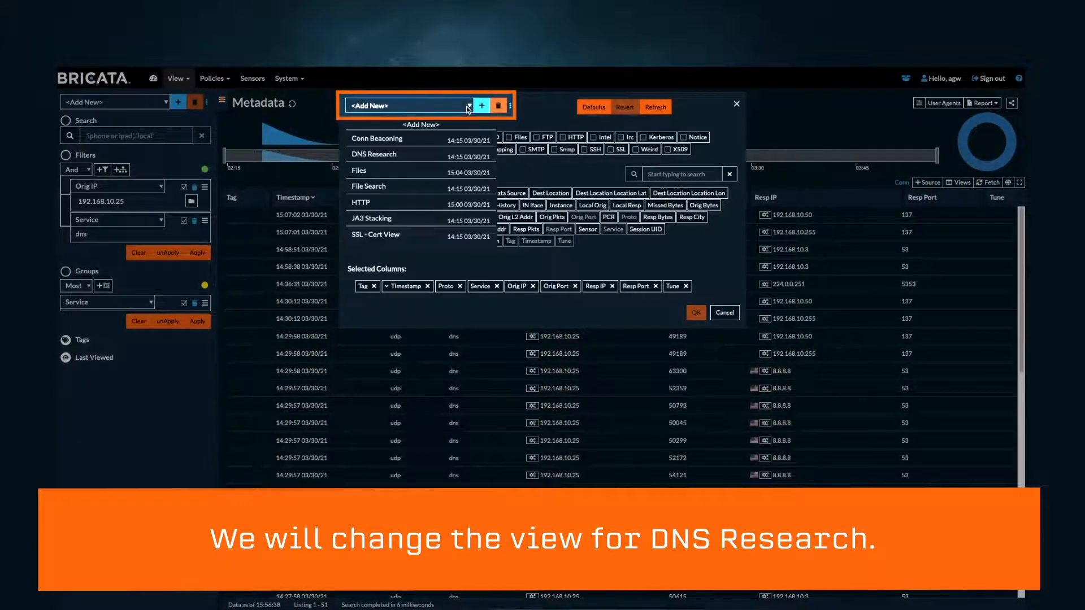
click(417, 156)
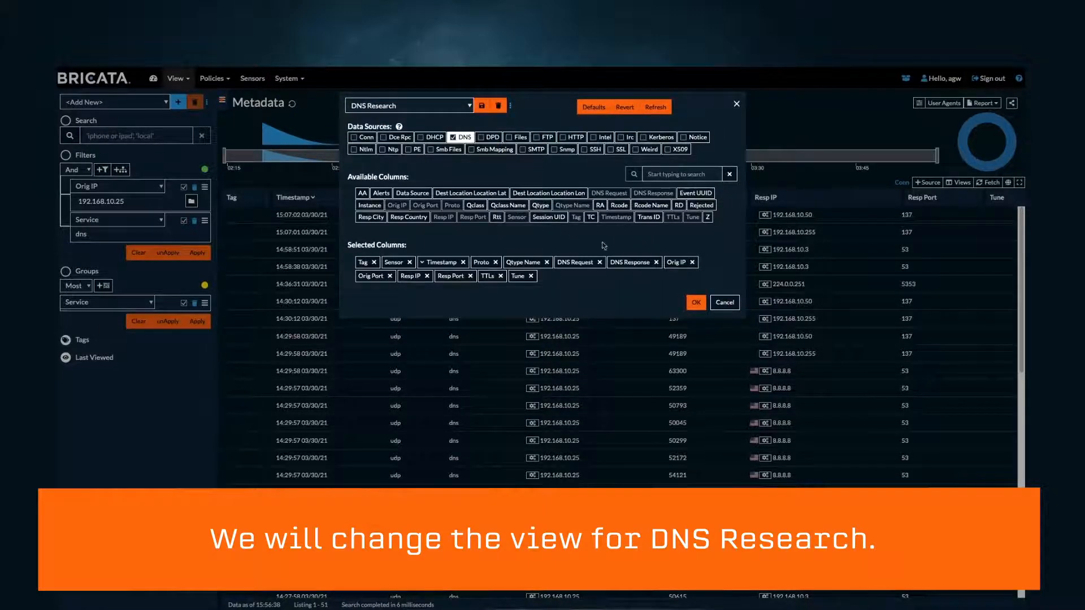
click(695, 304)
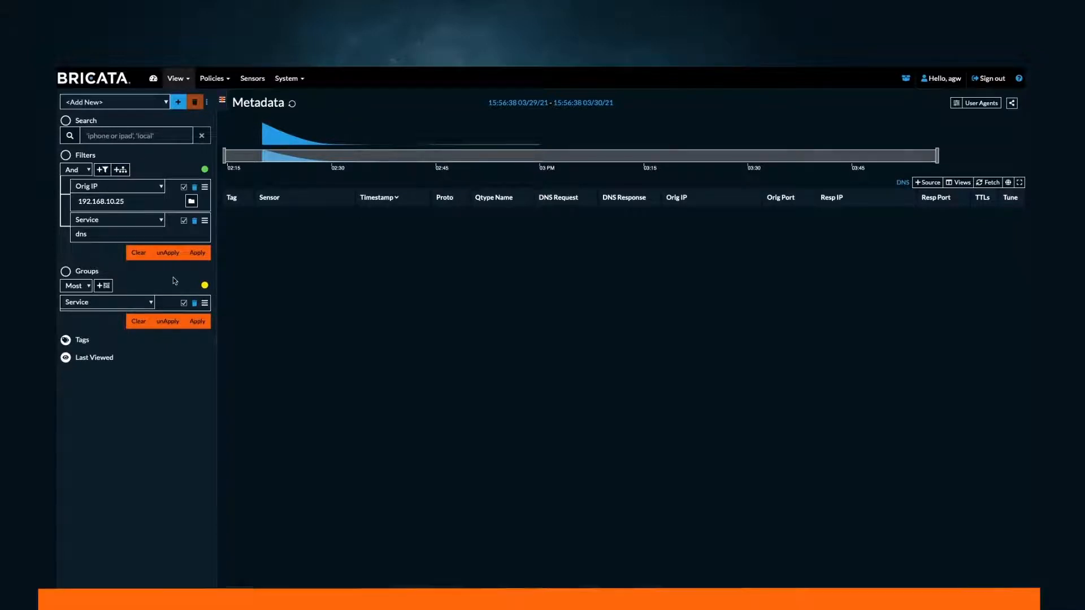
click(184, 222)
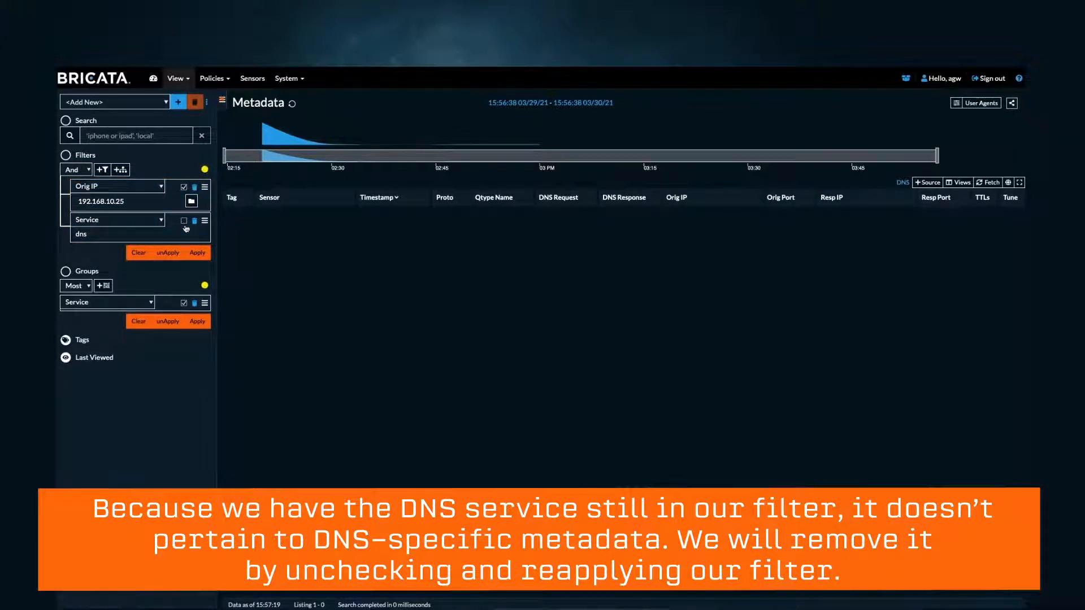
click(196, 252)
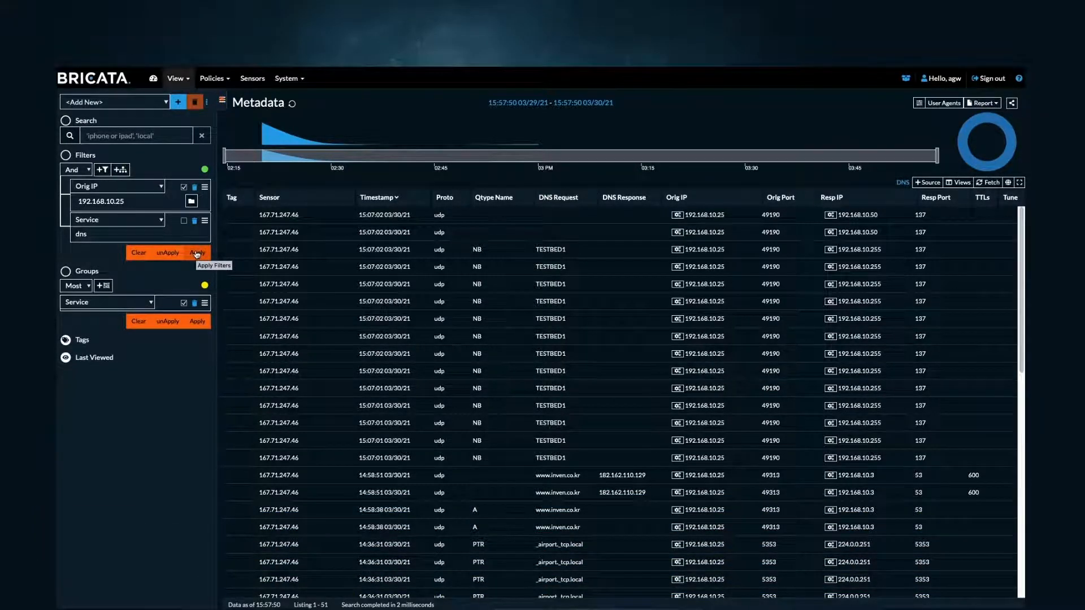
- Group the DNS transactions by Qtype Name instead of Service and show the events of the TXT group
click(104, 286)
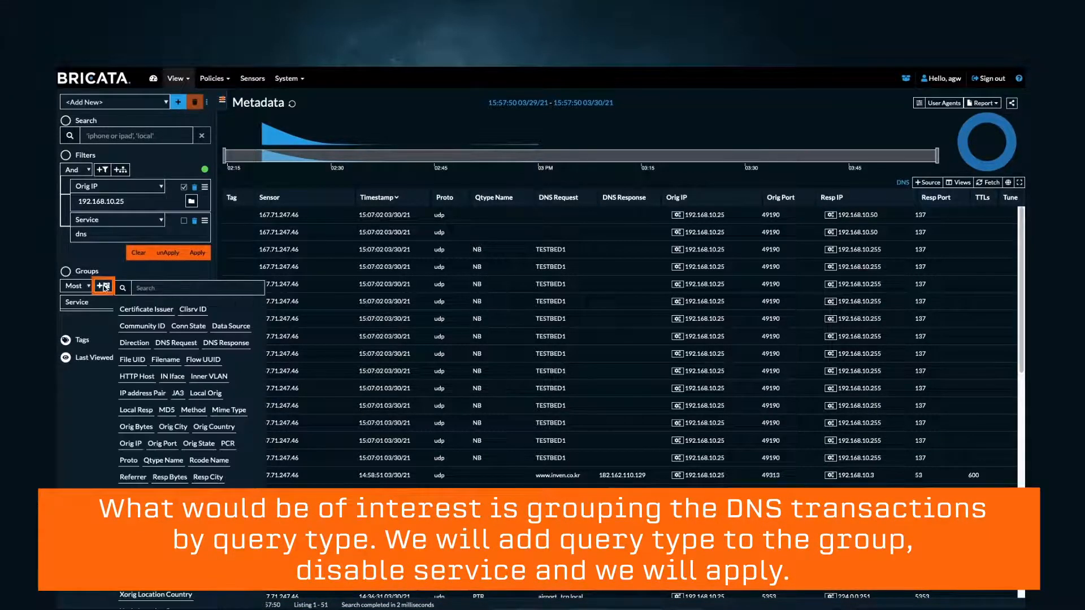
click(162, 459)
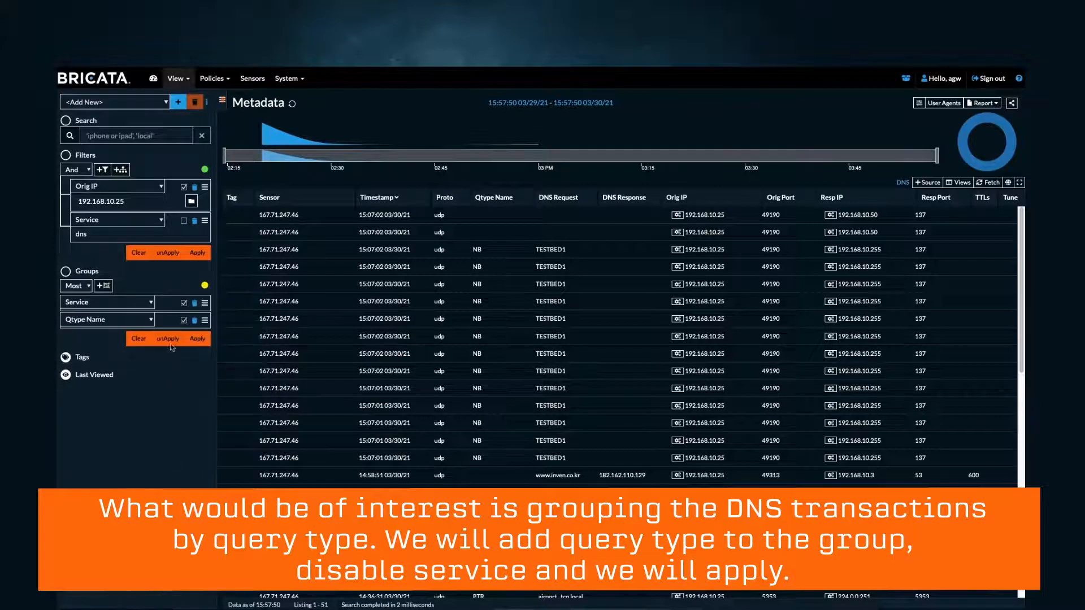
click(184, 304)
click(197, 339)
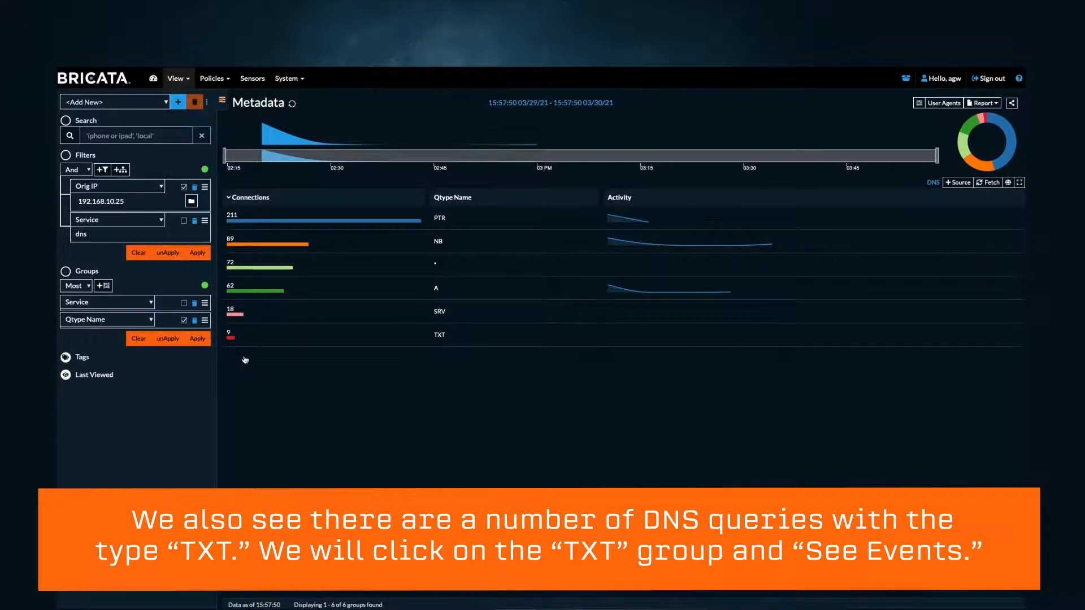
click(262, 334)
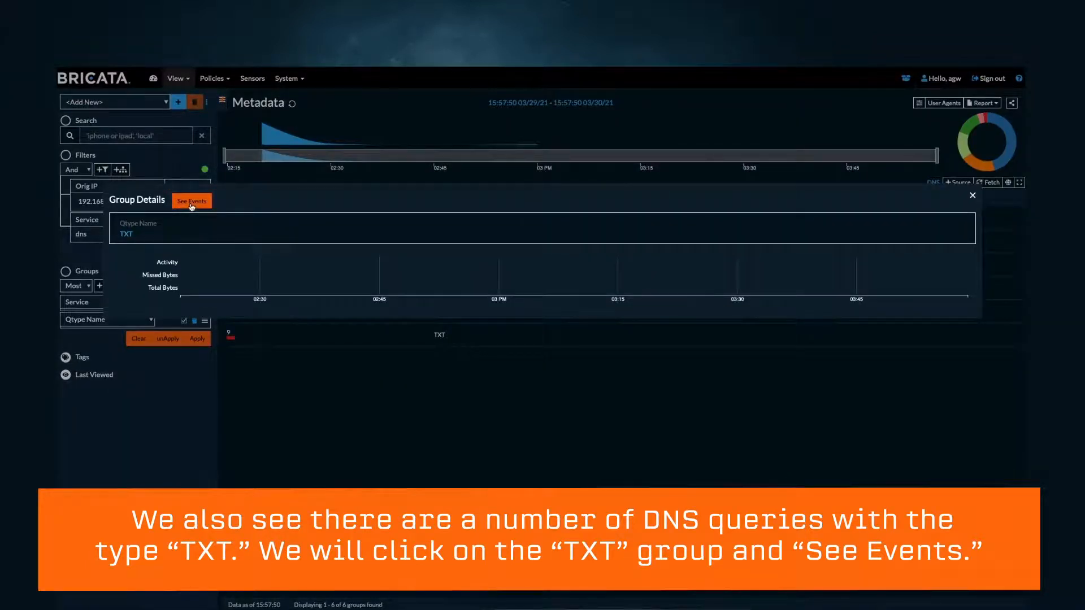
click(192, 202)
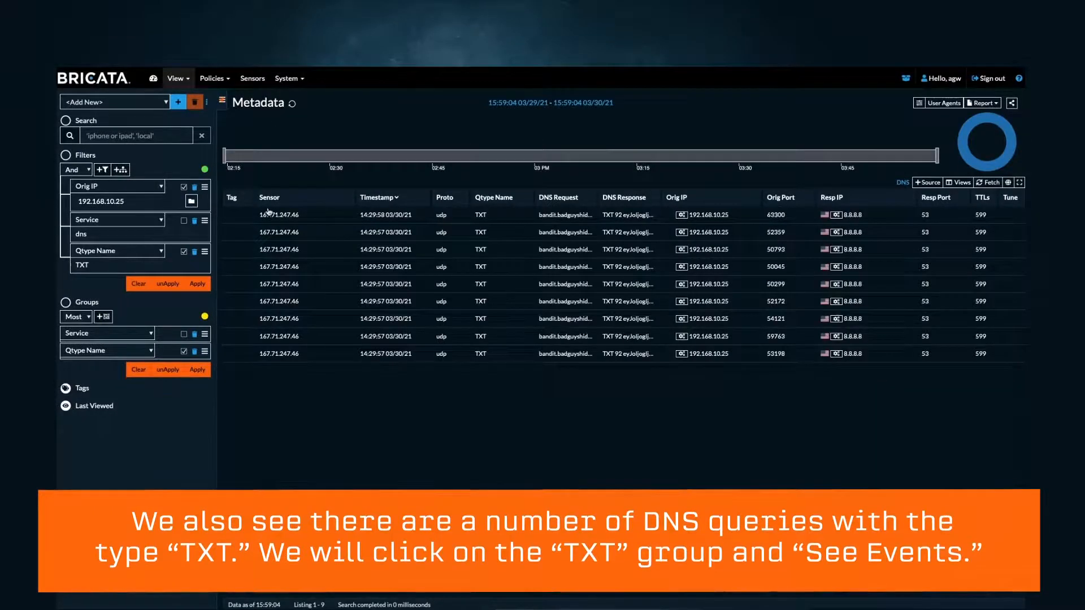